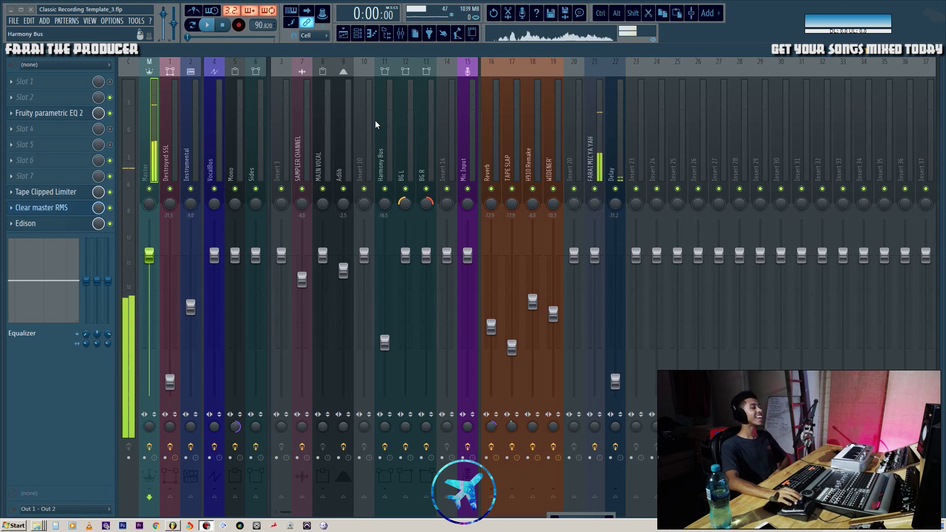
# Step: Check the Adlib and Master mixer inserts, switching between the Mixer and the Playlist
pyautogui.click(340, 121)
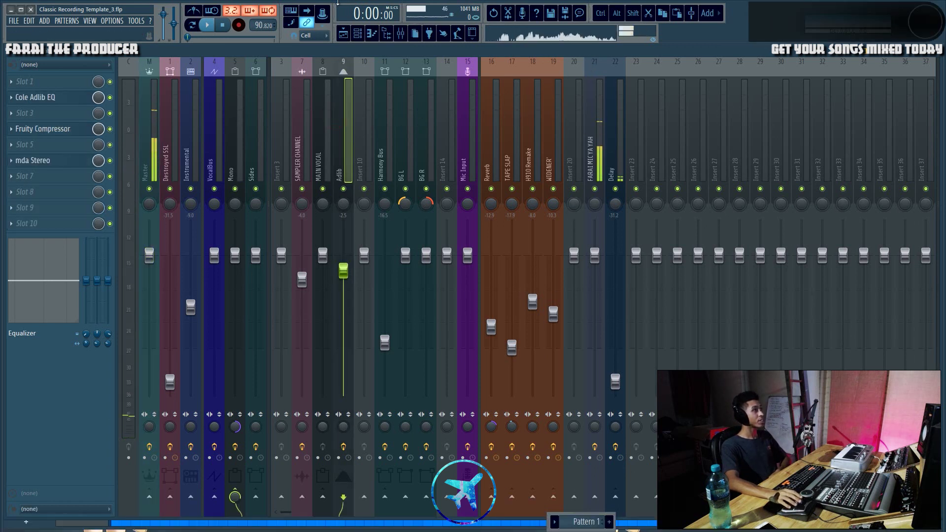
pyautogui.click(345, 34)
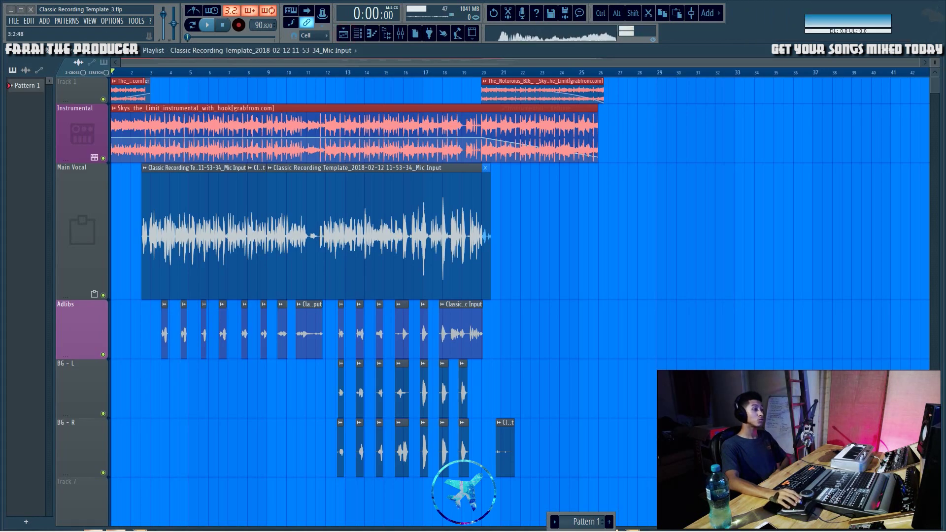
pyautogui.press('F9')
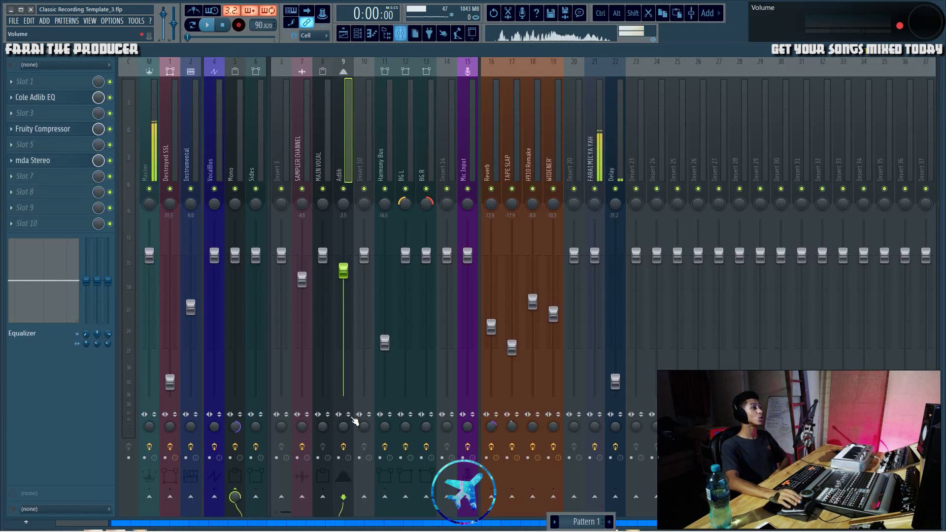
pyautogui.click(147, 147)
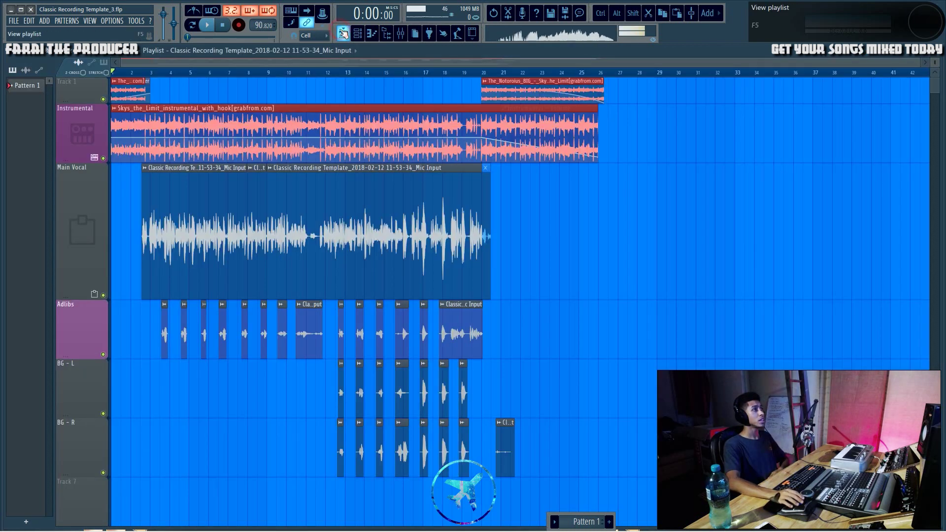
# Step: Show the Playlist and zoom horizontally onto bars 1–19 of the Main Vocal
pyautogui.click(306, 11)
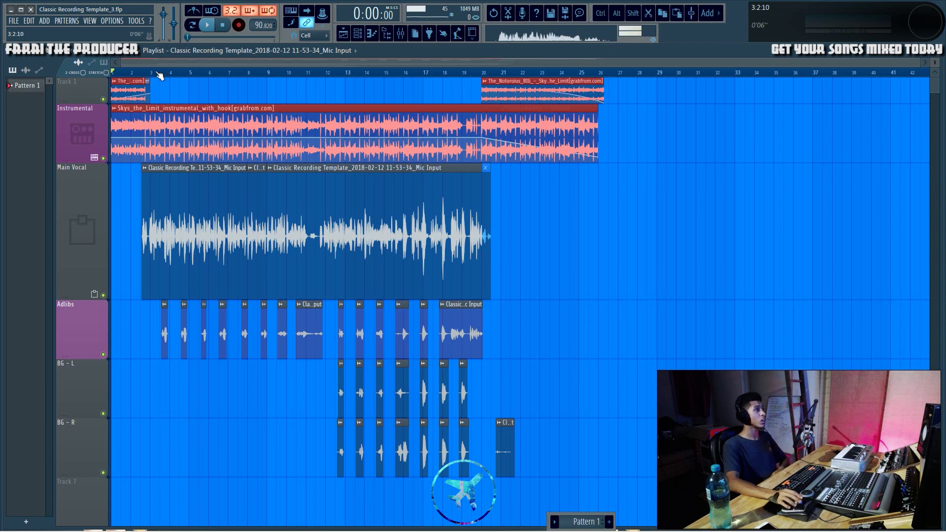
pyautogui.scroll(4, 159, 75)
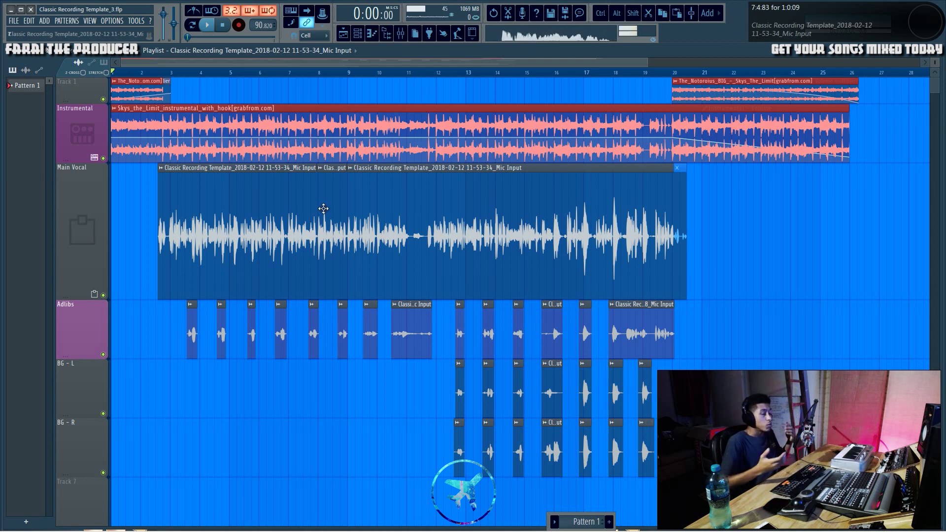
pyautogui.moveTo(269, 62); pyautogui.dragTo(250, 67)
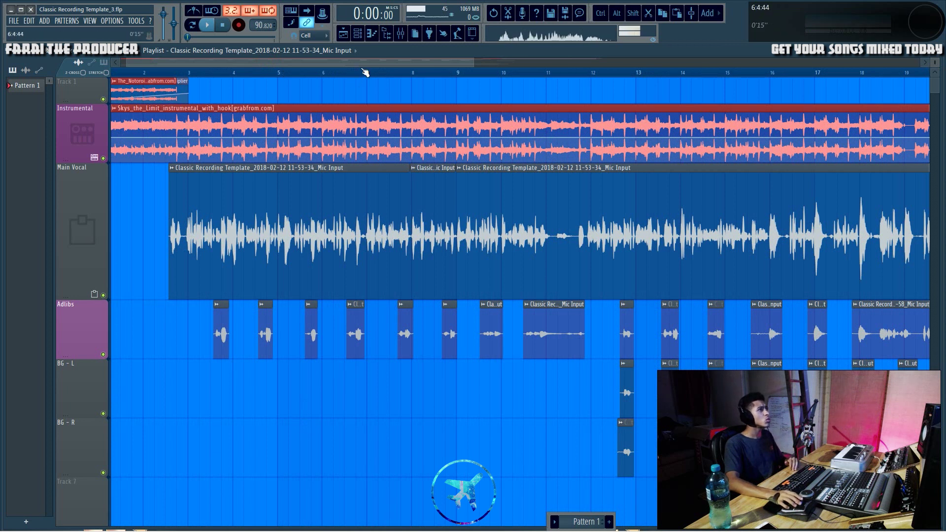
# Step: Zoom in around bar 7 and make the Main Vocal track taller
pyautogui.moveTo(365, 72); pyautogui.dragTo(504, 73)
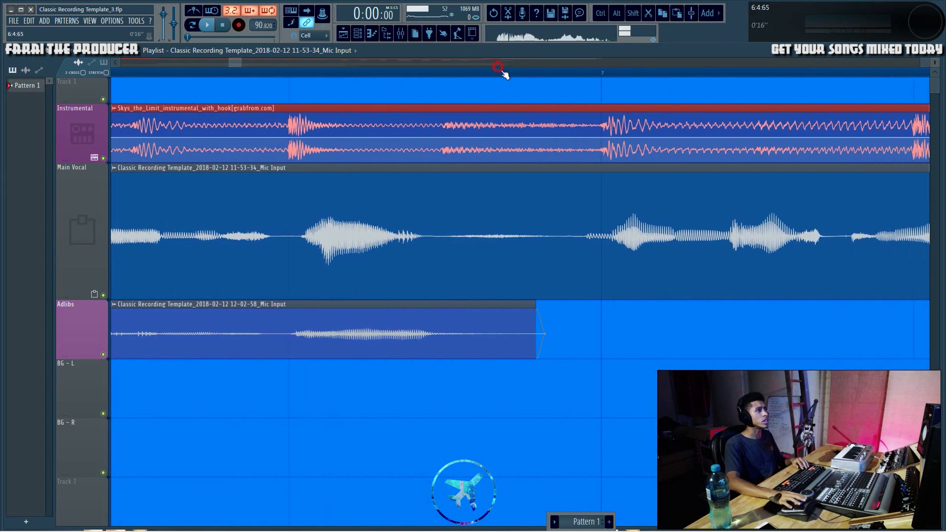
pyautogui.click(279, 72)
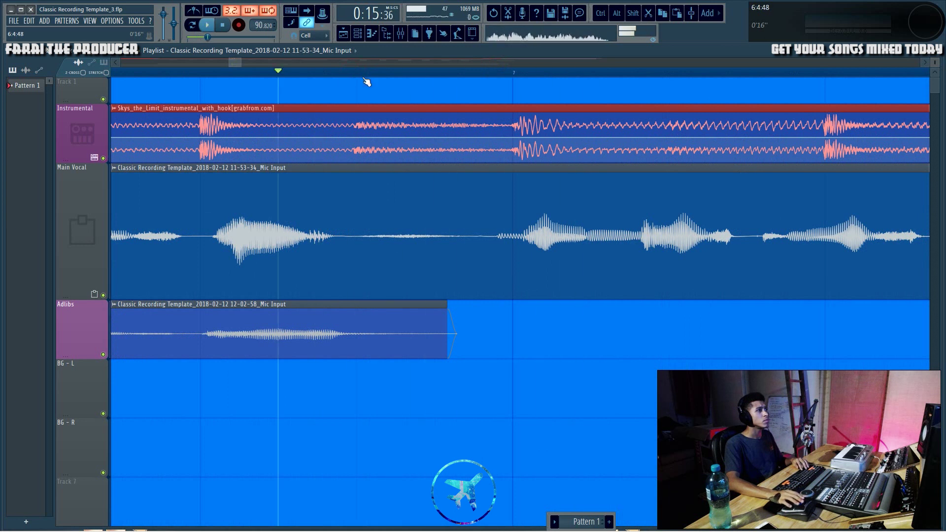
pyautogui.moveTo(91, 297); pyautogui.dragTo(54, 423)
pyautogui.scroll(-1, 396, 80)
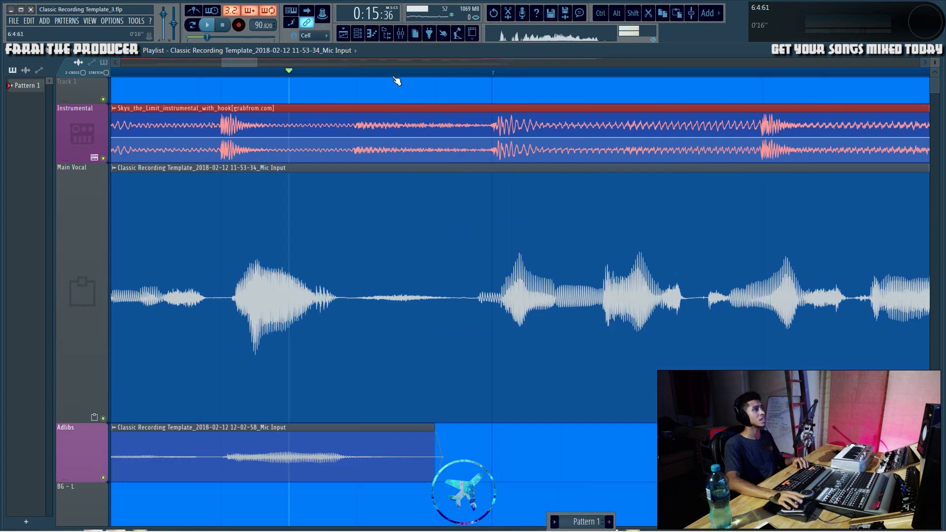
pyautogui.scroll(-5, 397, 81)
# Step: Play the vocal from near bar 5 to locate the breath before bar 7
pyautogui.click(134, 72)
pyautogui.press('space')
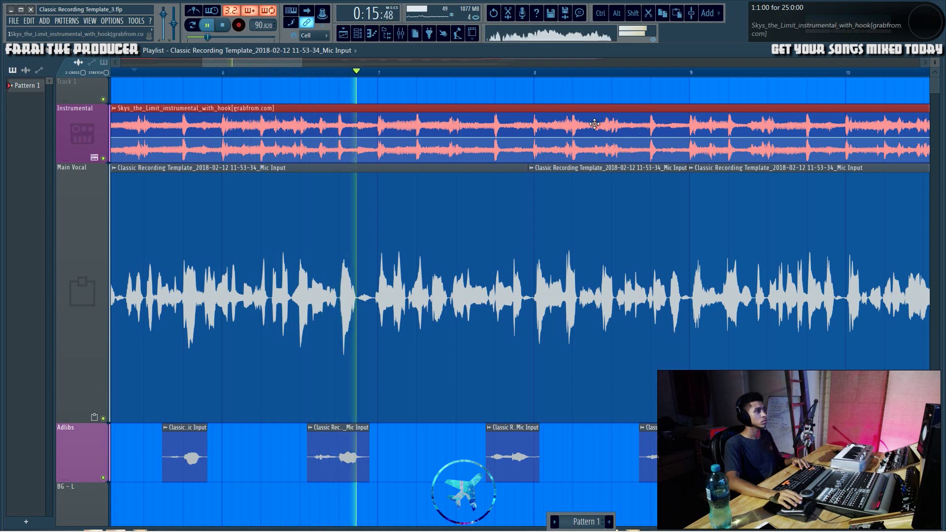
pyautogui.press('space')
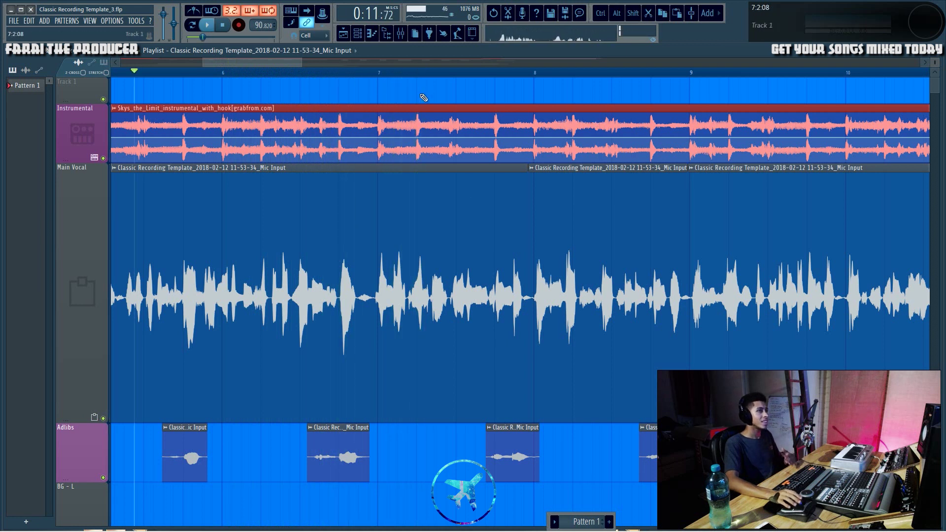
pyautogui.scroll(-5, 339, 71)
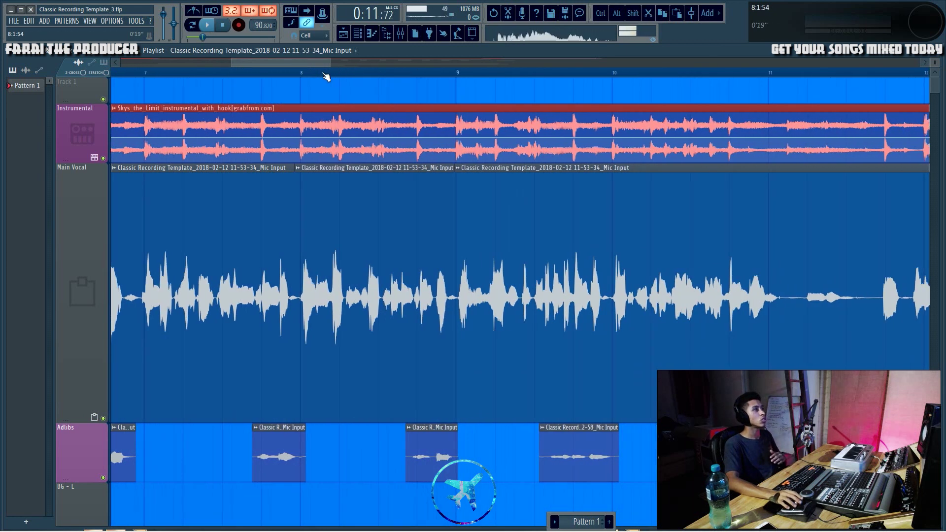
pyautogui.scroll(3, 283, 63)
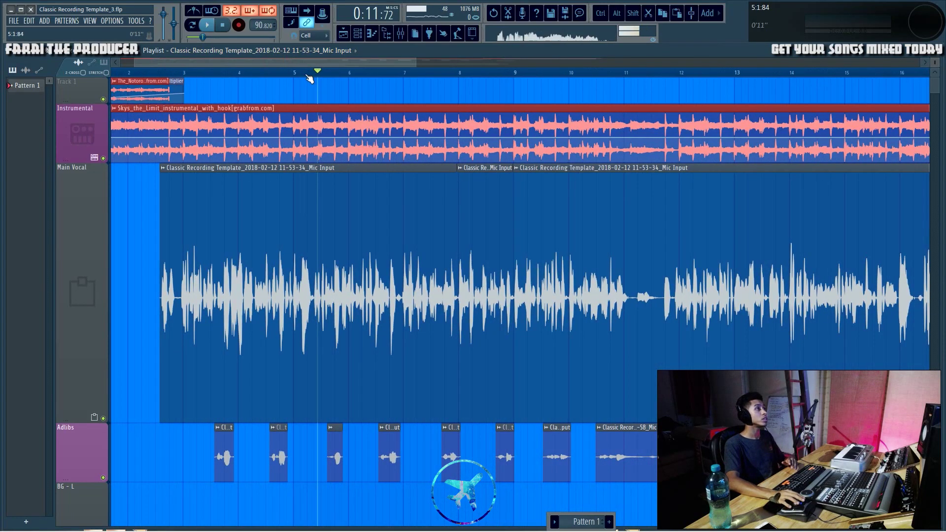
pyautogui.scroll(4, 298, 78)
pyautogui.click(359, 72)
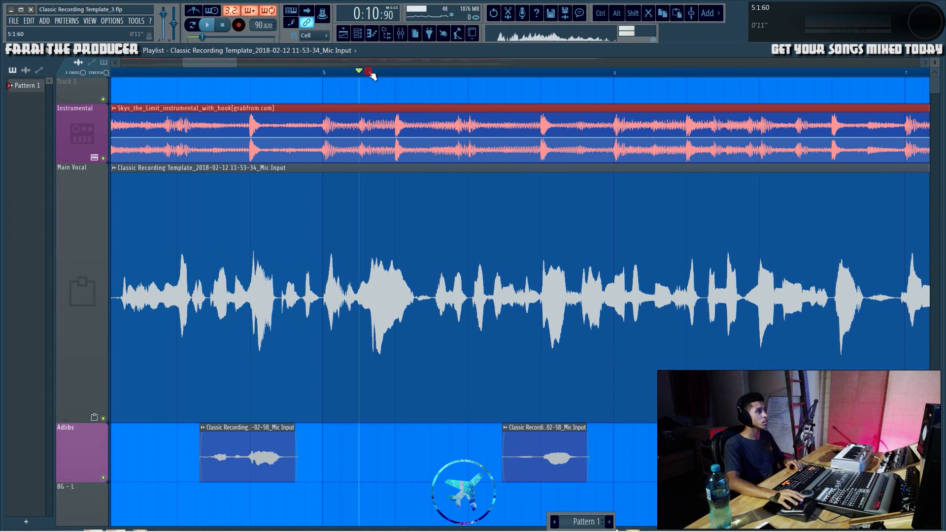
pyautogui.press('space')
pyautogui.scroll(-3, 433, 109)
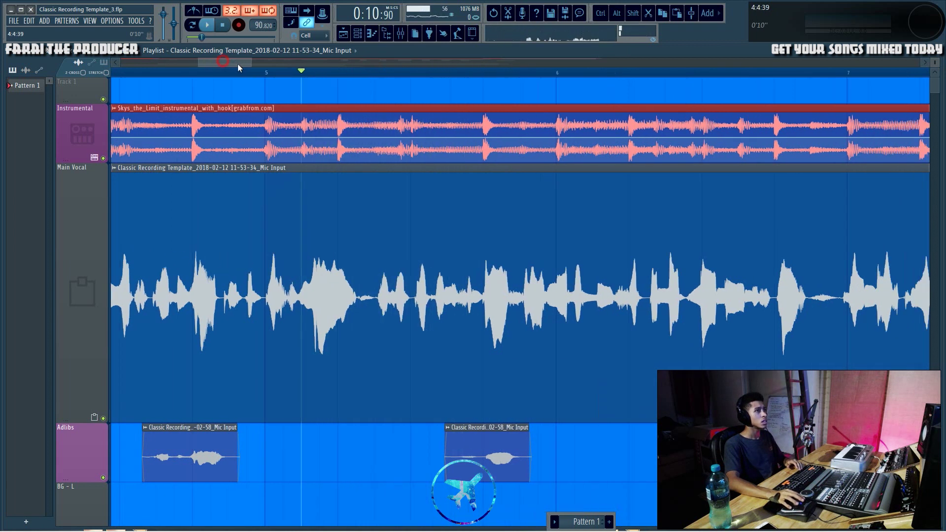
pyautogui.scroll(-3, 437, 111)
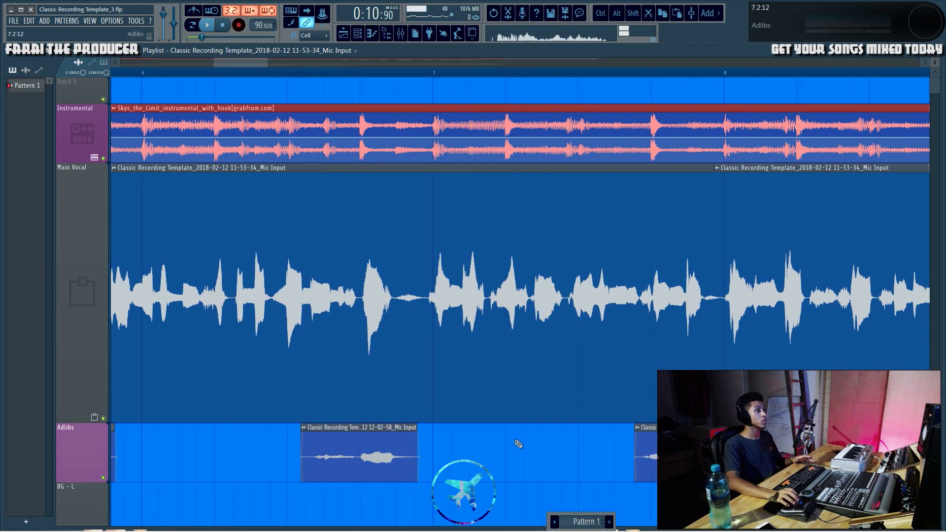
# Step: Slice the Main Vocal before and after the breath, then audition and zoom onto the slice
pyautogui.click(394, 251)
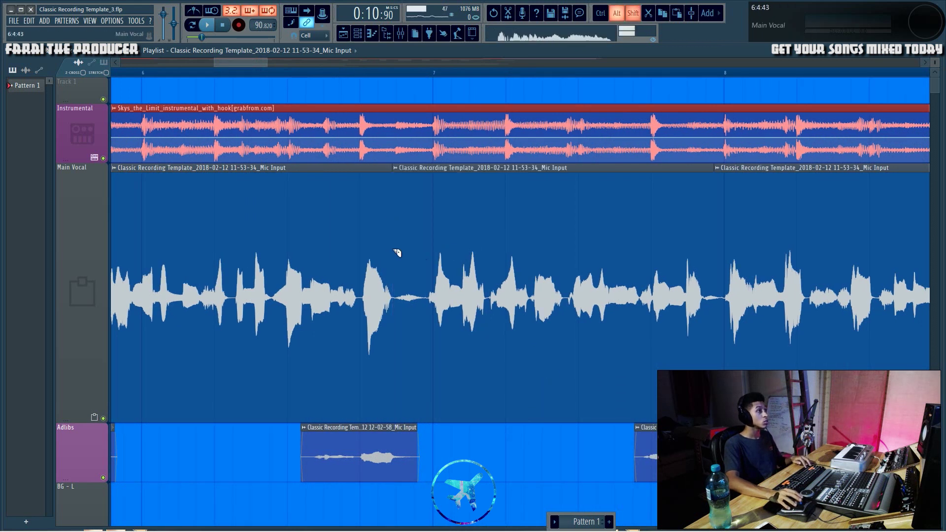
pyautogui.click(430, 247)
pyautogui.press('b')
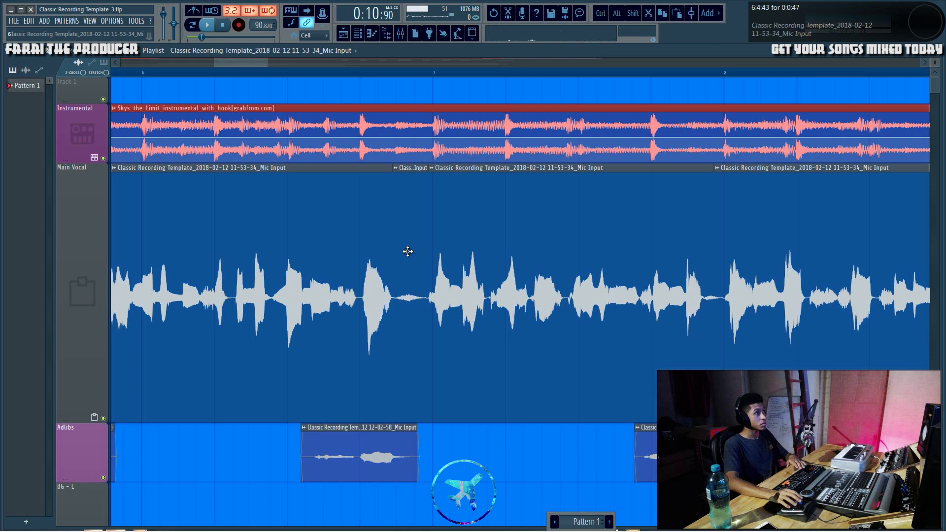
pyautogui.press('alt')
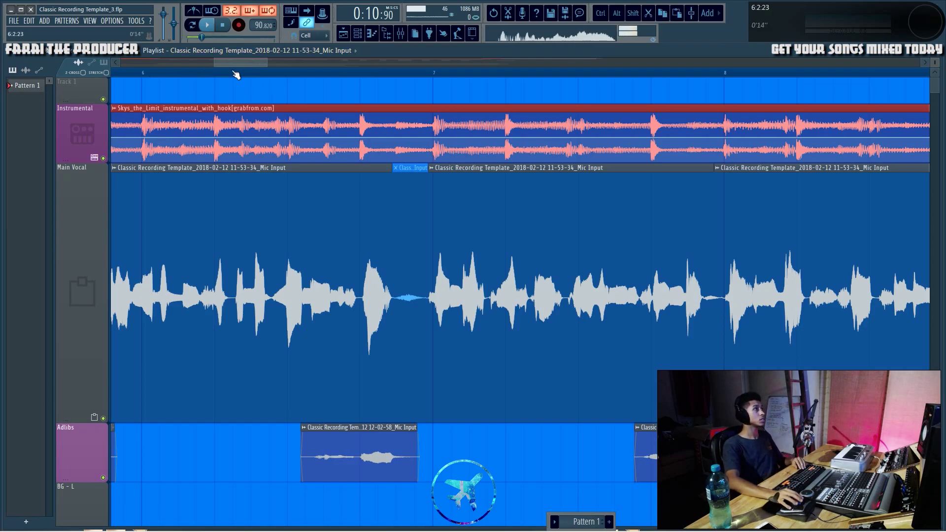
pyautogui.press('space')
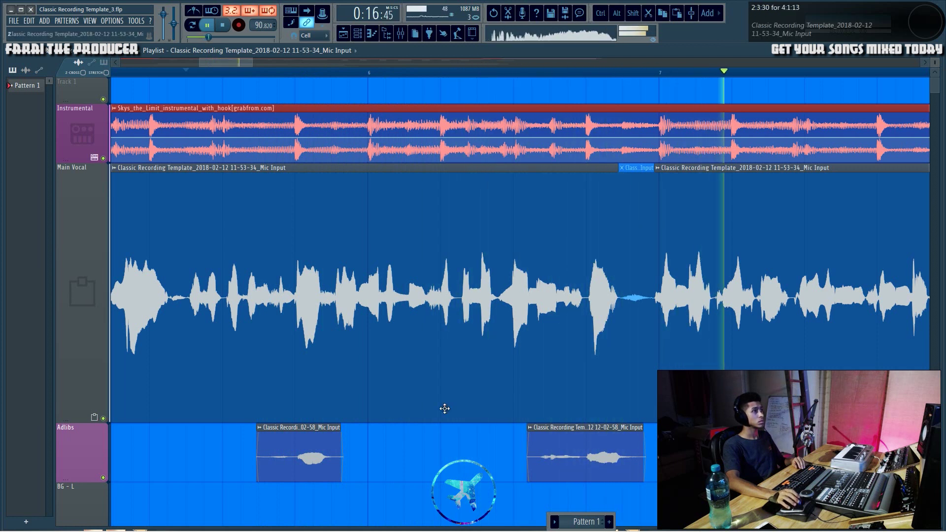
pyautogui.press('space')
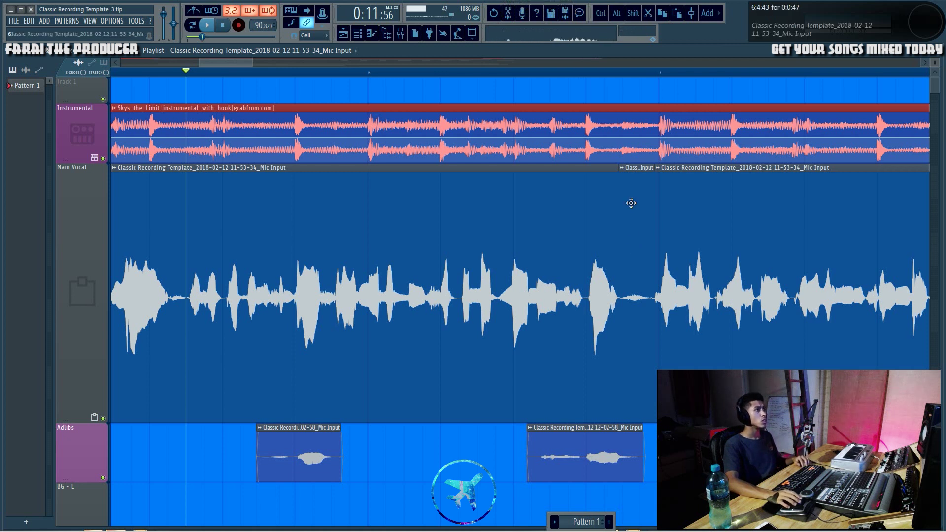
pyautogui.hscroll(3, 347, 77)
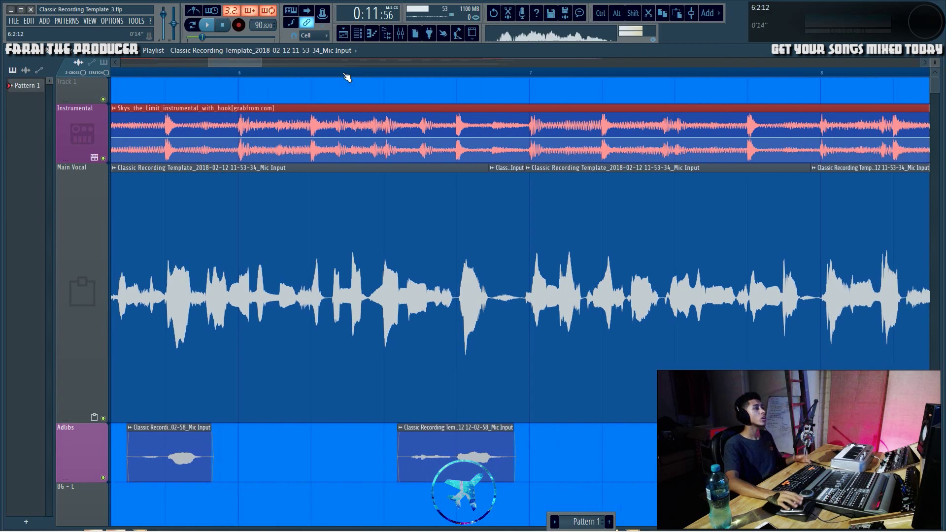
pyautogui.scroll(5, 513, 79)
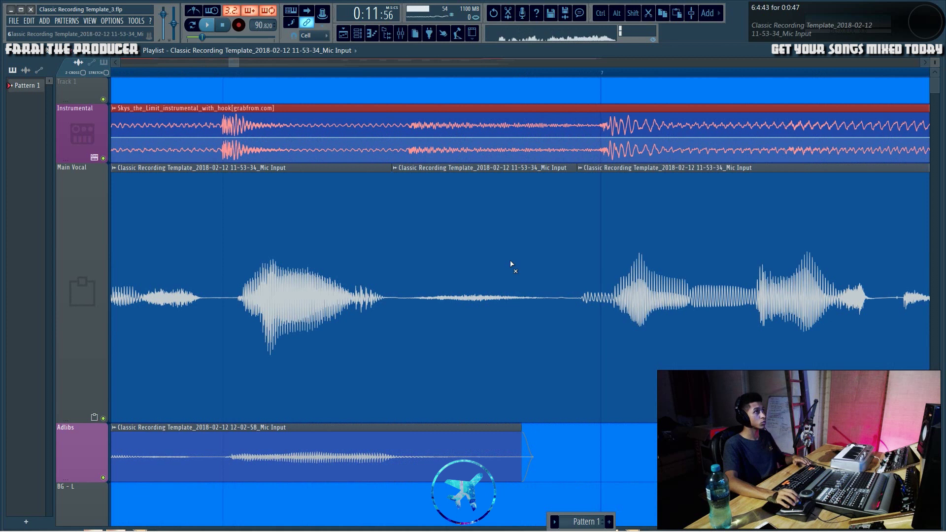
# Step: Set the breath clip's Declicking Mode to Generic (bleeding) in its sample settings
pyautogui.click(511, 264)
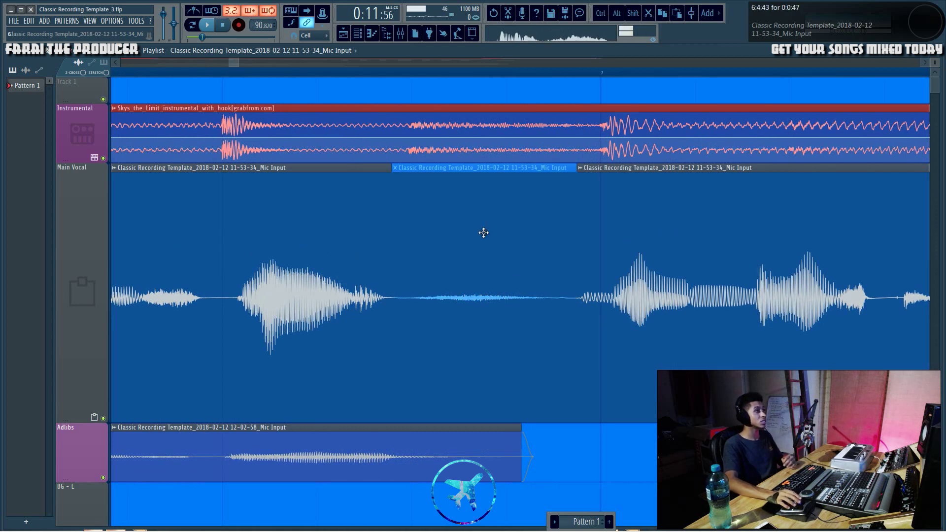
pyautogui.doubleClick(287, 255)
pyautogui.moveTo(262, 155); pyautogui.dragTo(479, 132)
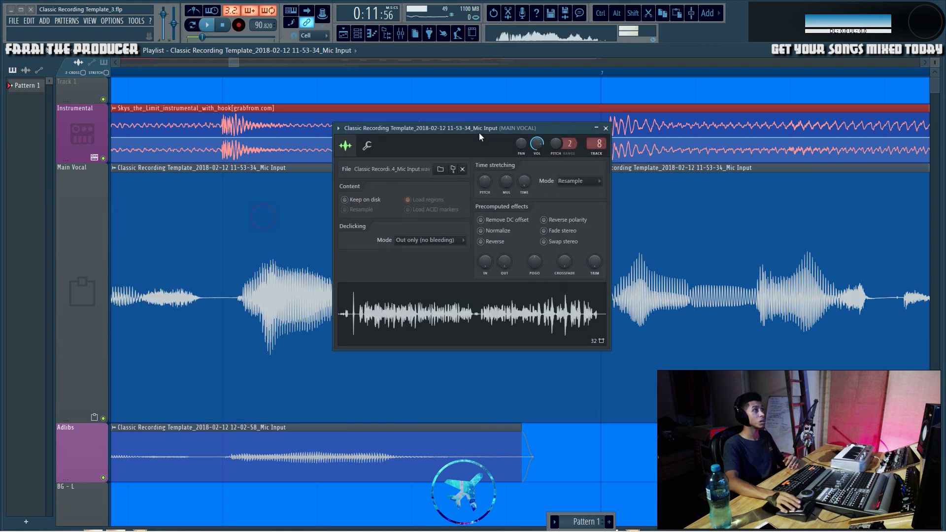
pyautogui.click(434, 240)
pyautogui.click(361, 231)
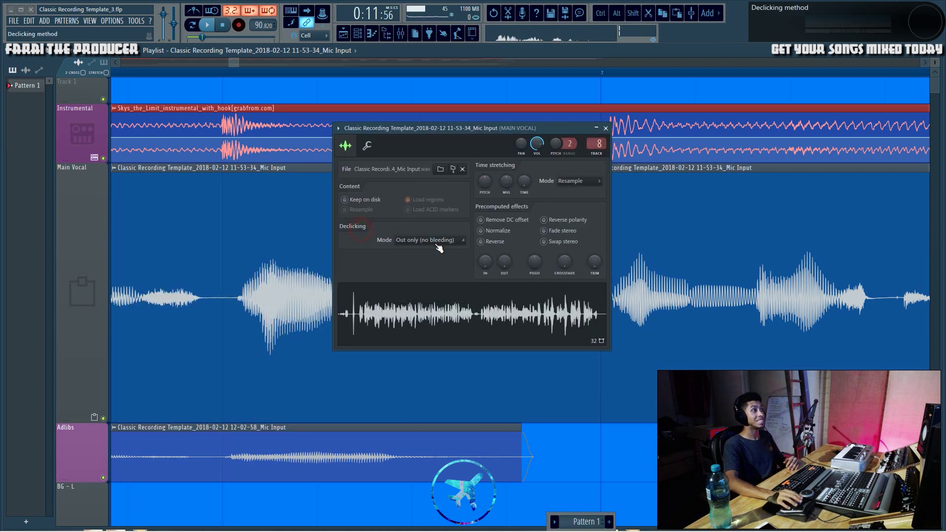
pyautogui.click(433, 240)
pyautogui.click(427, 279)
pyautogui.click(606, 129)
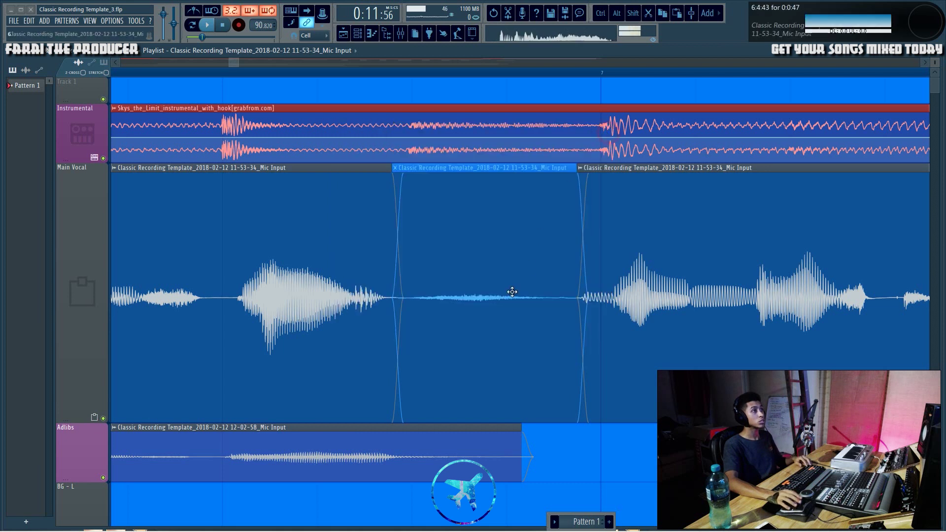
# Step: Delete the breath slice and fine-tune the edges of the neighbouring vocal phrases
pyautogui.rightClick(430, 221)
pyautogui.moveTo(389, 200); pyautogui.dragTo(383, 202)
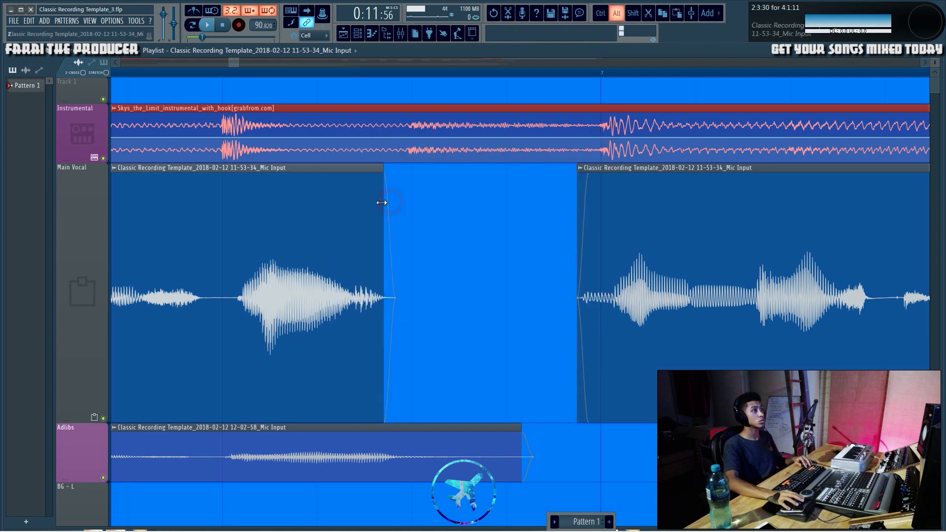
pyautogui.moveTo(577, 228); pyautogui.dragTo(573, 263)
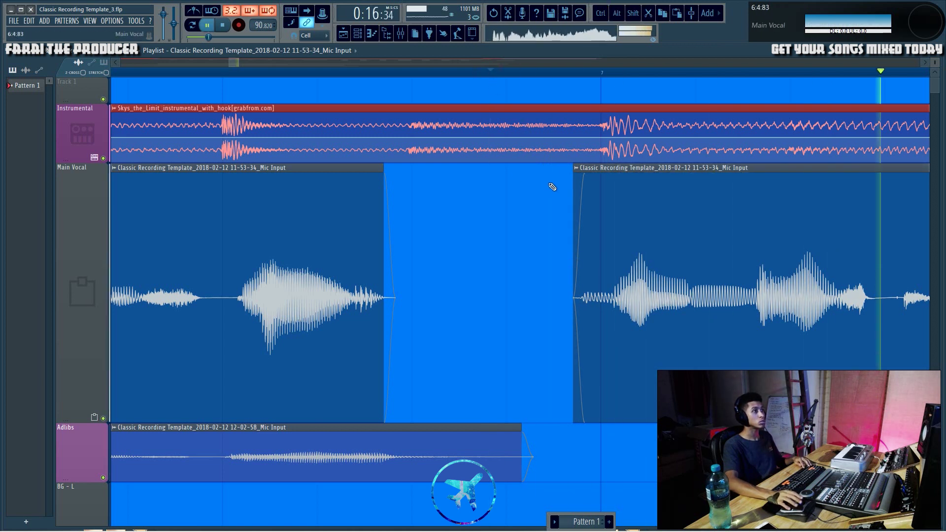
pyautogui.moveTo(574, 245); pyautogui.dragTo(601, 254)
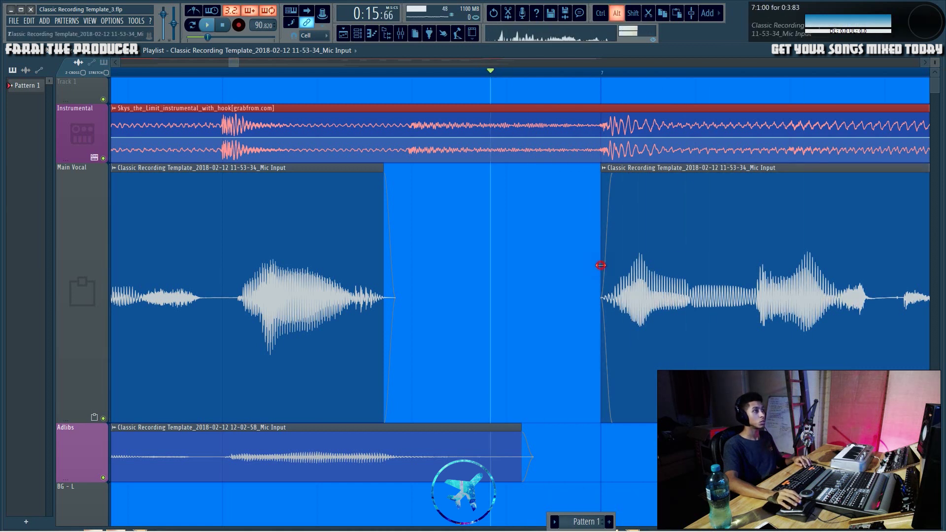
pyautogui.hotkey('ctrl', 'z')
pyautogui.hotkey('ctrl', 'z')
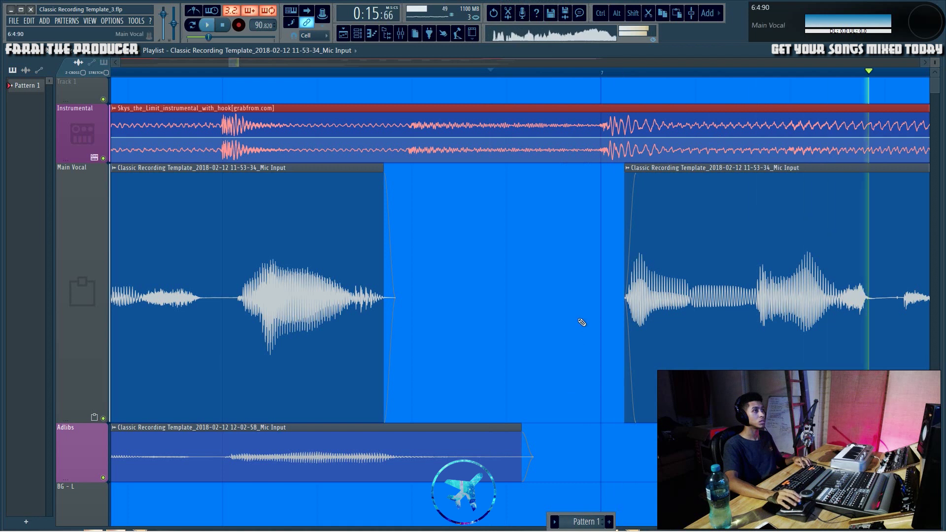
pyautogui.hotkey('ctrl', 'z')
pyautogui.moveTo(600, 328); pyautogui.dragTo(572, 337)
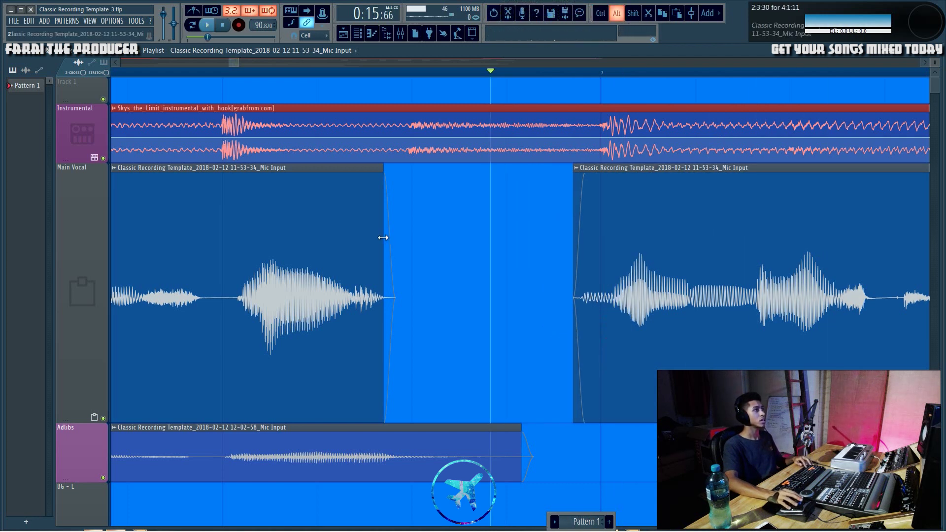
pyautogui.moveTo(382, 237); pyautogui.dragTo(379, 238)
pyautogui.moveTo(378, 239)
pyautogui.mouseDown()
pyautogui.moveTo(412, 239)
pyautogui.moveTo(384, 239)
pyautogui.mouseUp()
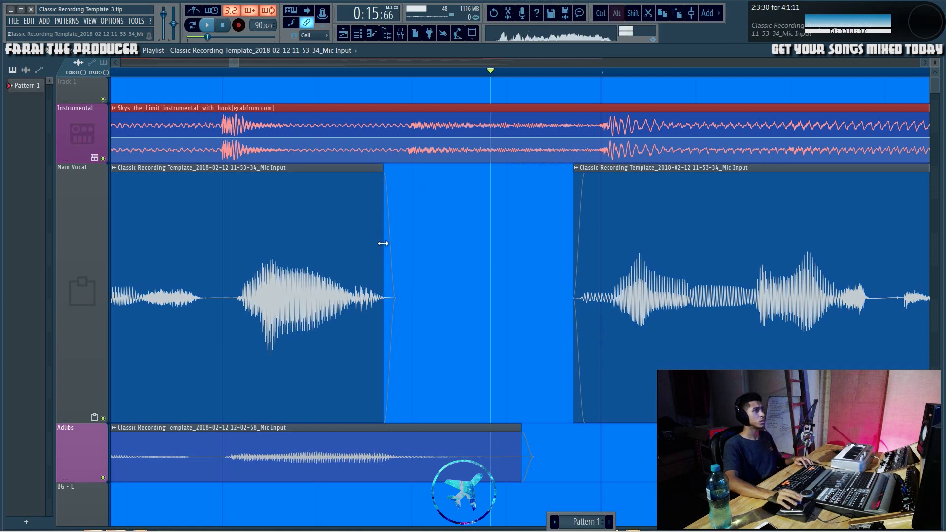
# Step: Play the edited vocal from before the gap to check the cut
pyautogui.scroll(-1, 207, 75)
pyautogui.scroll(-5, 207, 74)
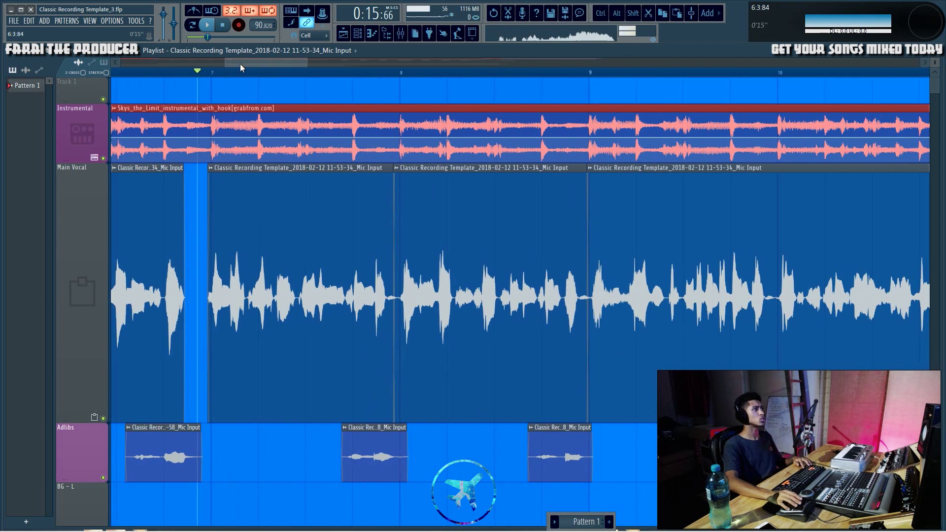
pyautogui.click(206, 74)
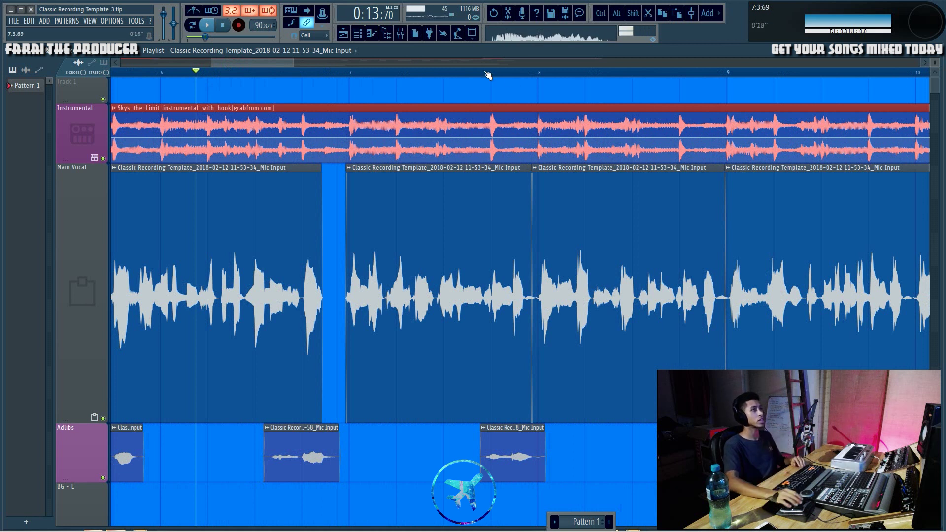
pyautogui.scroll(5, 551, 83)
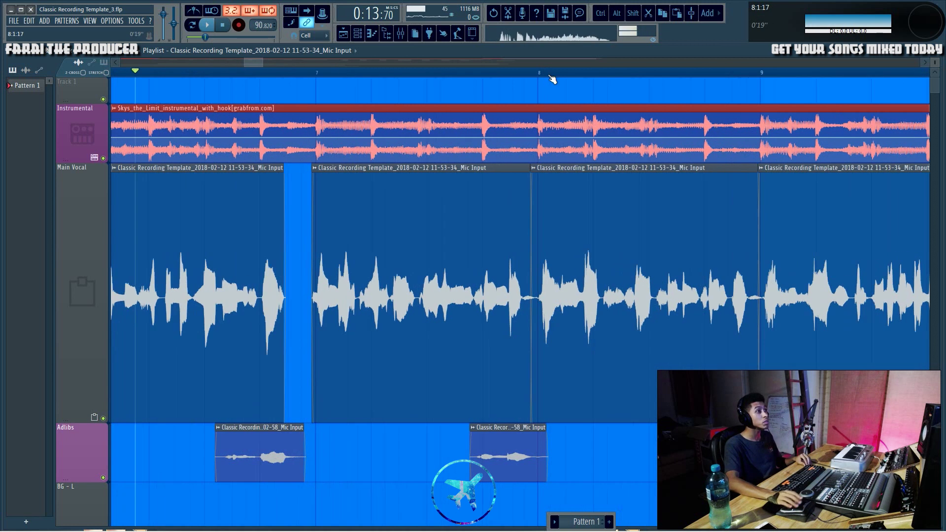
pyautogui.scroll(-5, 510, 76)
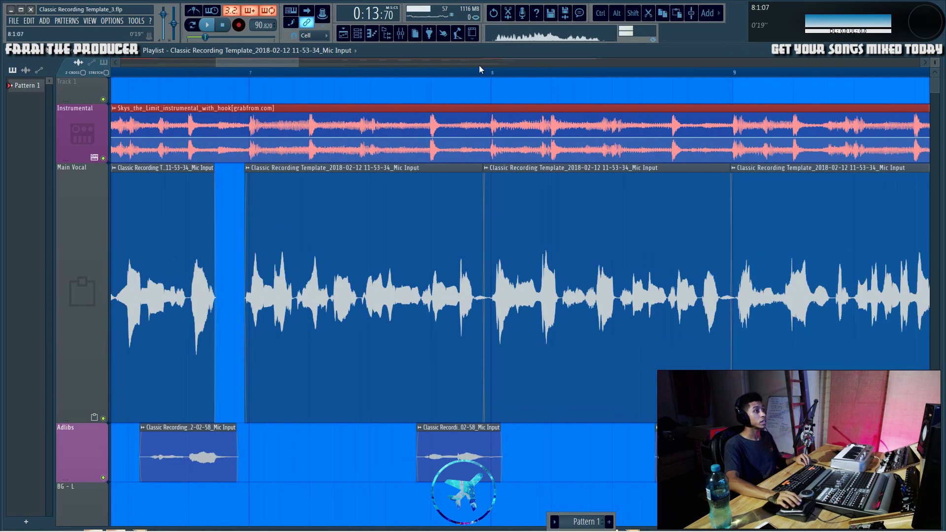
pyautogui.press('space')
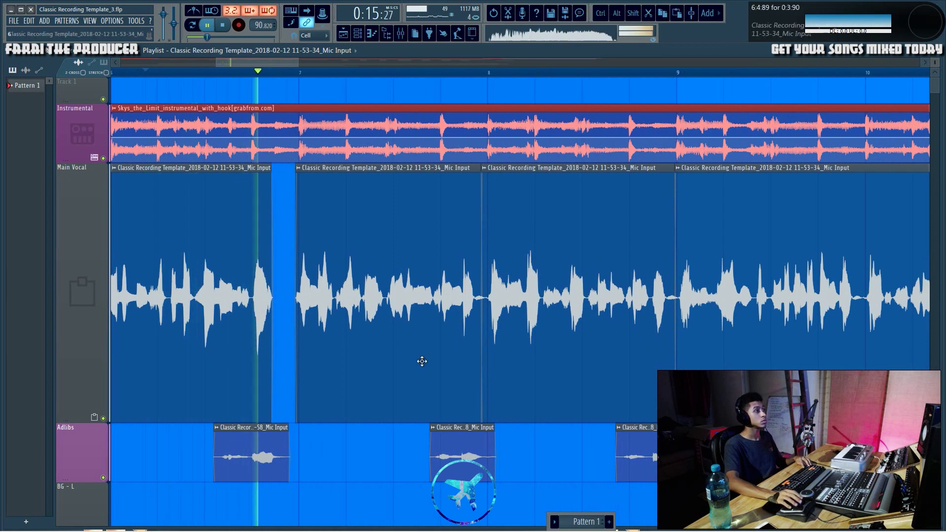
# Step: Stop playback and undo the breath deletion and slicing, restoring one Main Vocal clip
pyautogui.press('space')
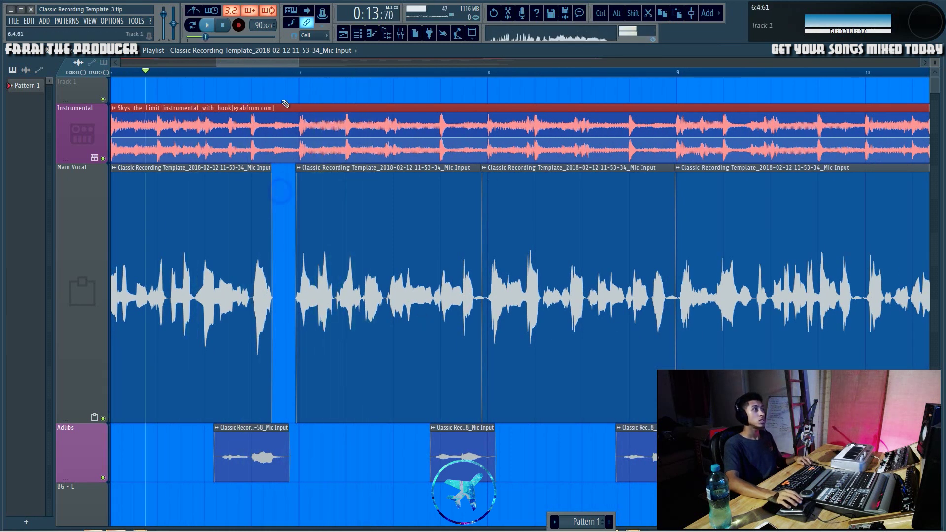
pyautogui.scroll(4, 381, 177)
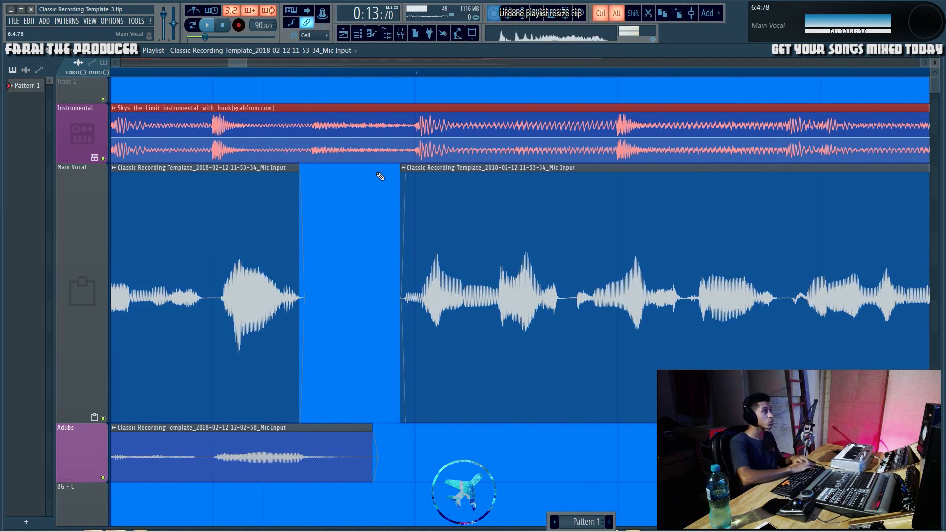
pyautogui.hotkey('ctrl', 'z')
pyautogui.hotkey('ctrl', 'z')
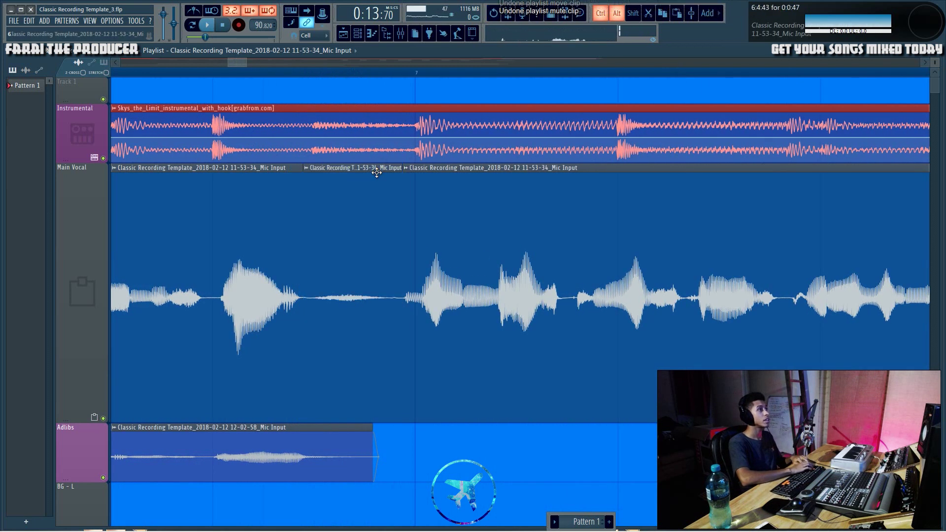
pyautogui.hotkey('ctrl', 'z')
pyautogui.hotkey('ctrl', 'z')
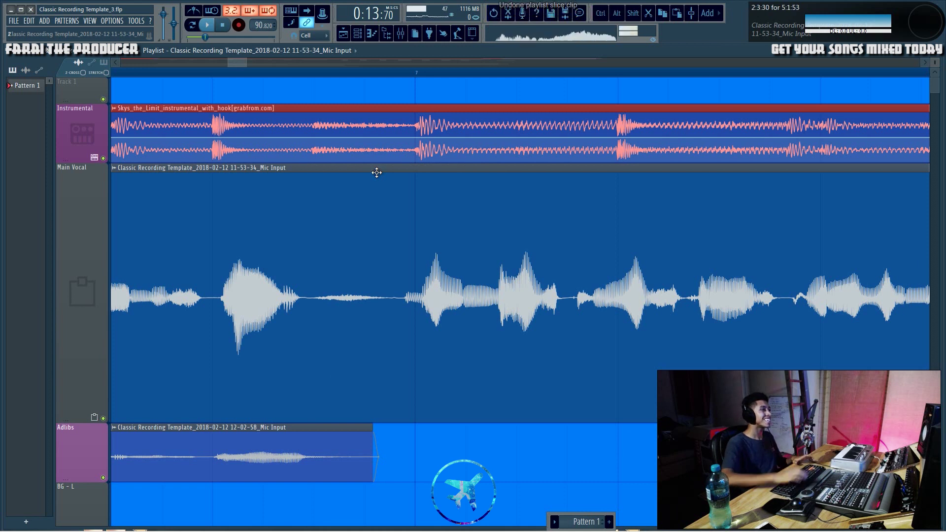
# Step: Create a Volume automation clip for the Main Vocal clip via Automate > Volume
pyautogui.scroll(-2, 192, 78)
pyautogui.scroll(-3, 232, 60)
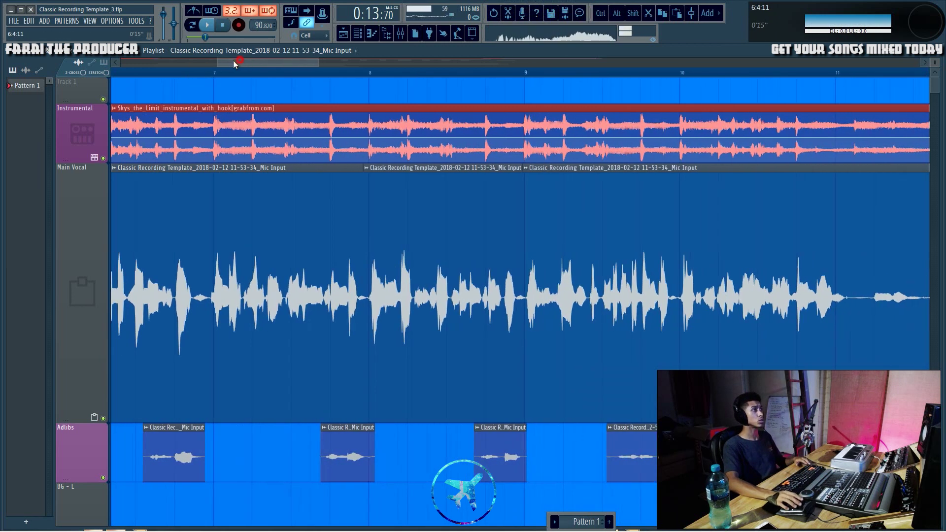
pyautogui.click(113, 168)
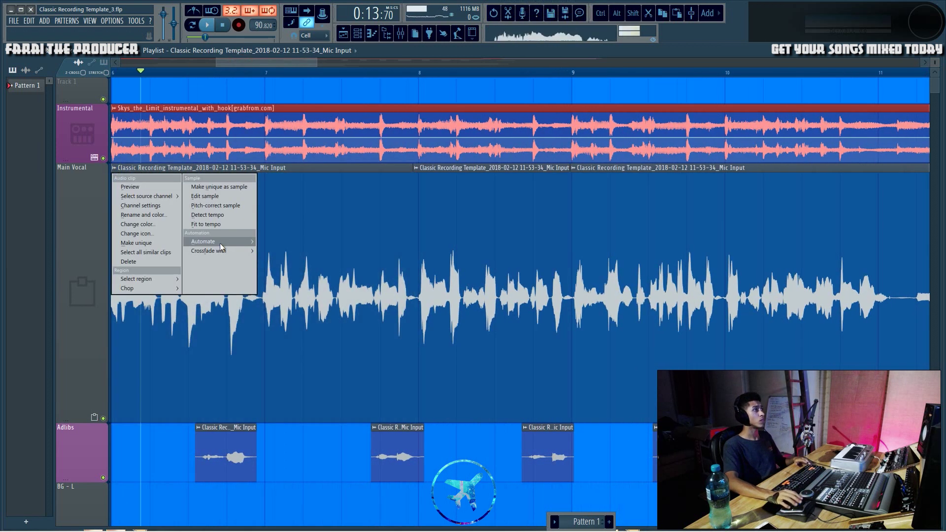
pyautogui.moveTo(229, 243)
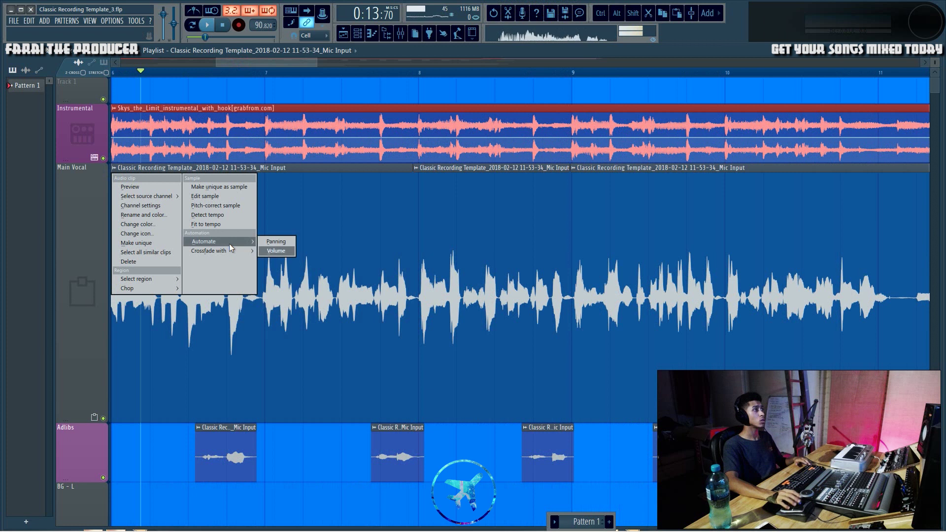
pyautogui.click(277, 251)
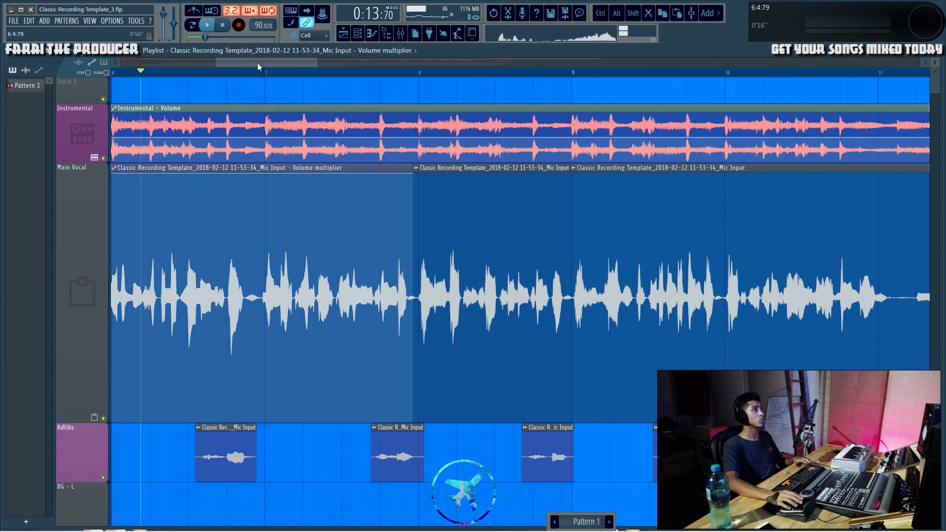
pyautogui.moveTo(257, 63); pyautogui.dragTo(223, 63)
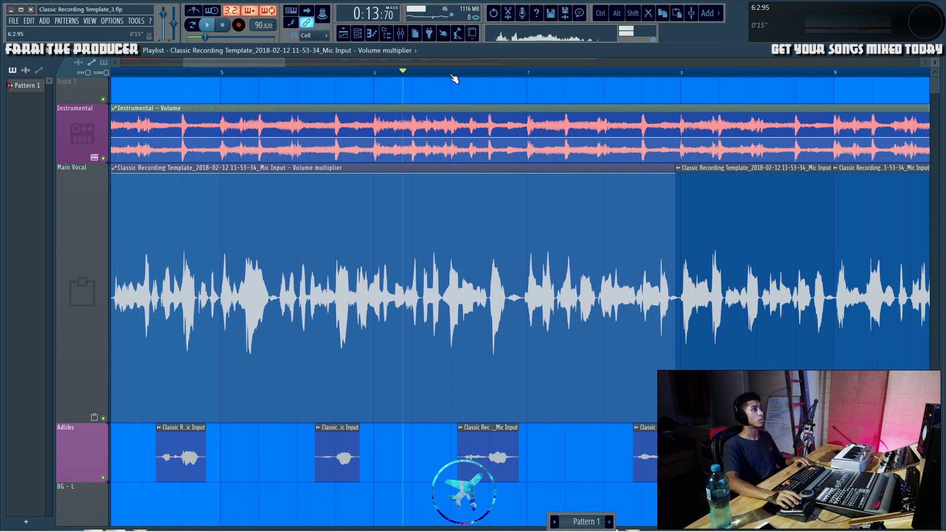
pyautogui.scroll(-3, 453, 74)
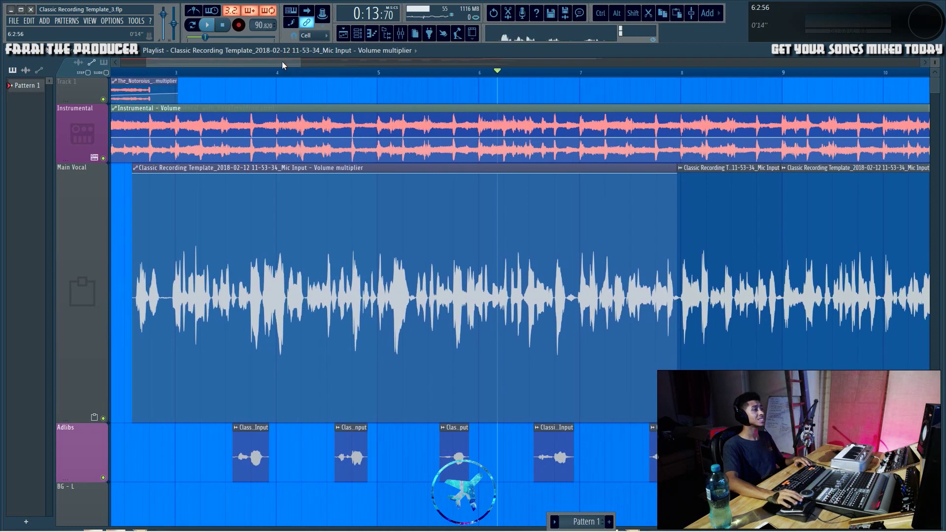
pyautogui.moveTo(282, 61); pyautogui.dragTo(271, 61)
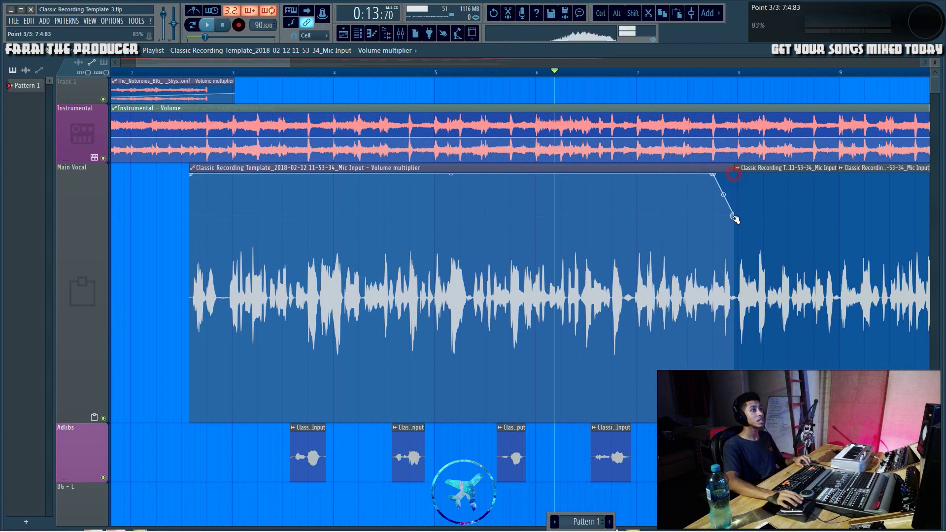
pyautogui.press('space')
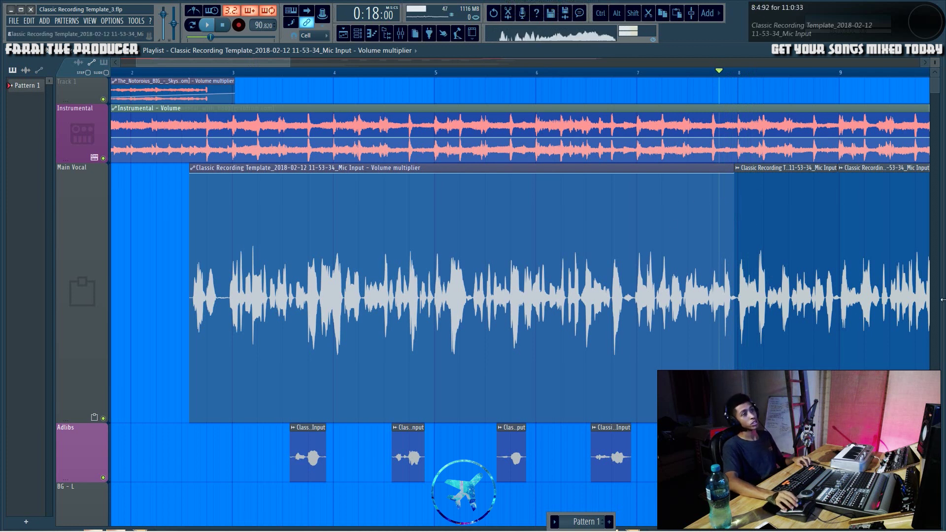
# Step: Pull the volume automation down over the breath and add a lowered point to square the dip
pyautogui.scroll(3, 481, 77)
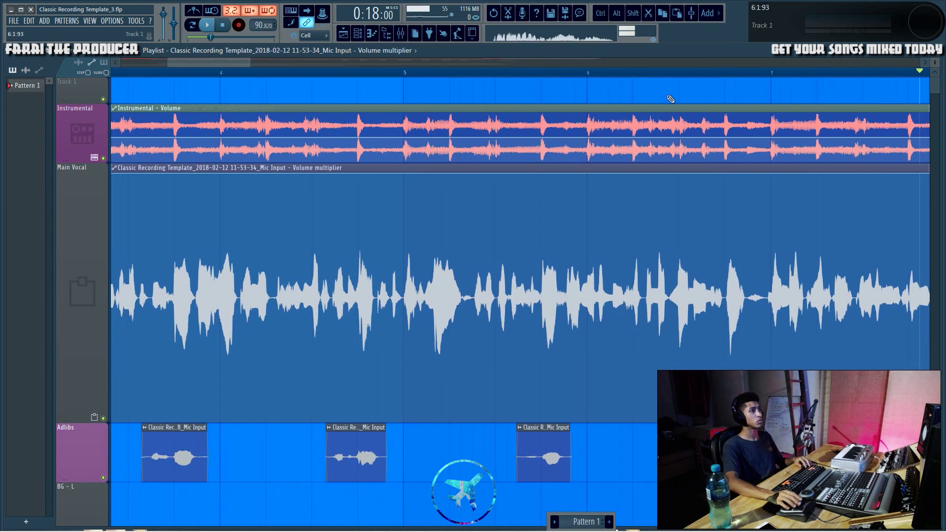
pyautogui.scroll(3, 247, 64)
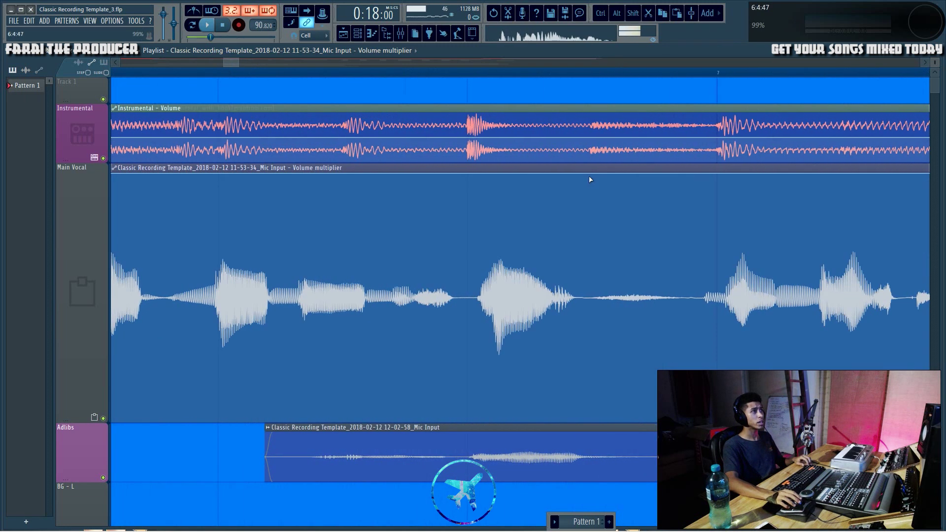
pyautogui.moveTo(531, 176); pyautogui.dragTo(534, 172)
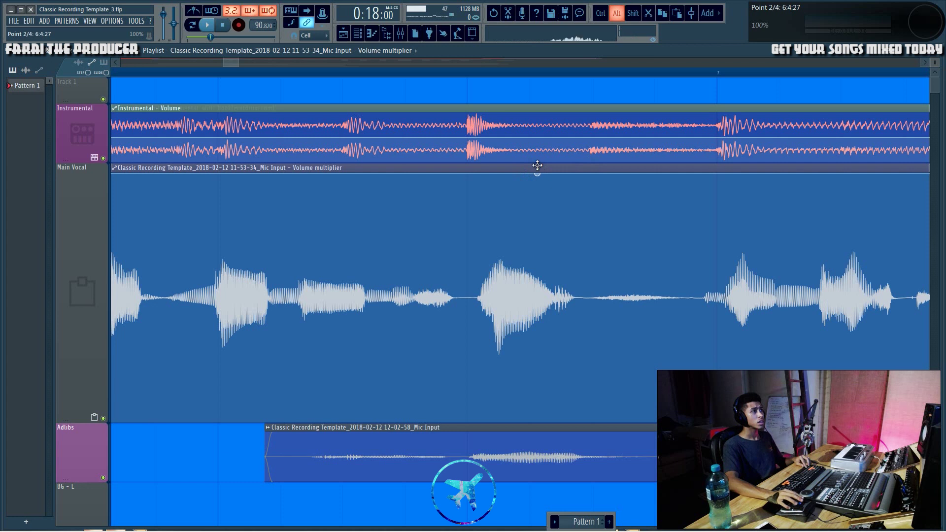
pyautogui.hotkey('ctrl', 'z')
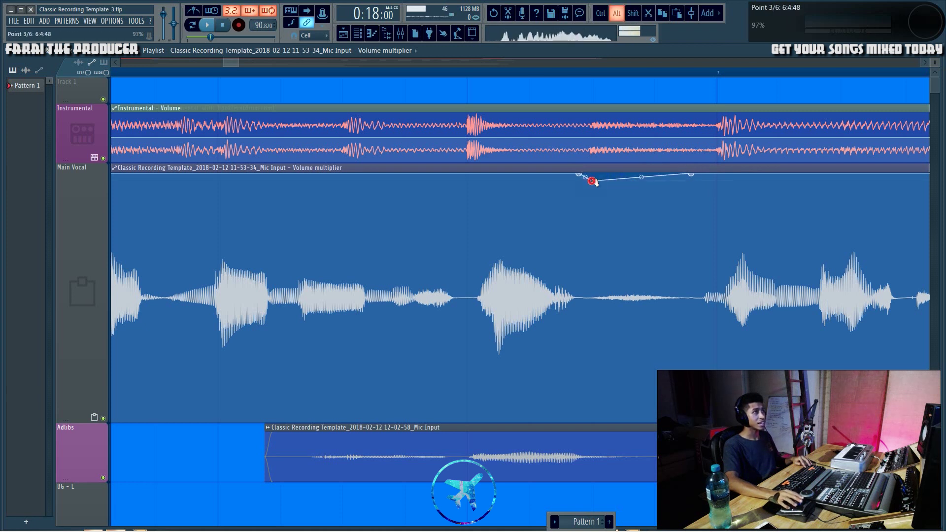
pyautogui.moveTo(593, 182); pyautogui.dragTo(582, 234)
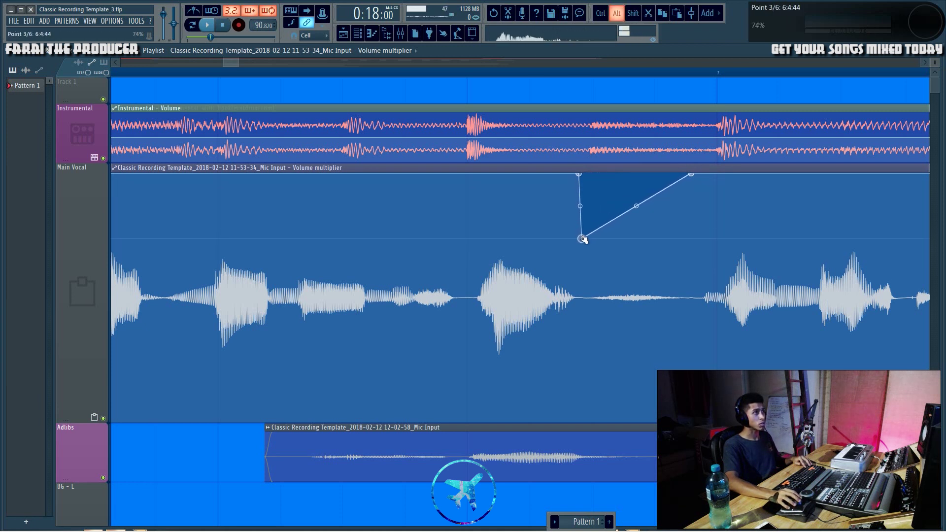
pyautogui.rightClick(654, 198)
pyautogui.moveTo(655, 199); pyautogui.dragTo(692, 242)
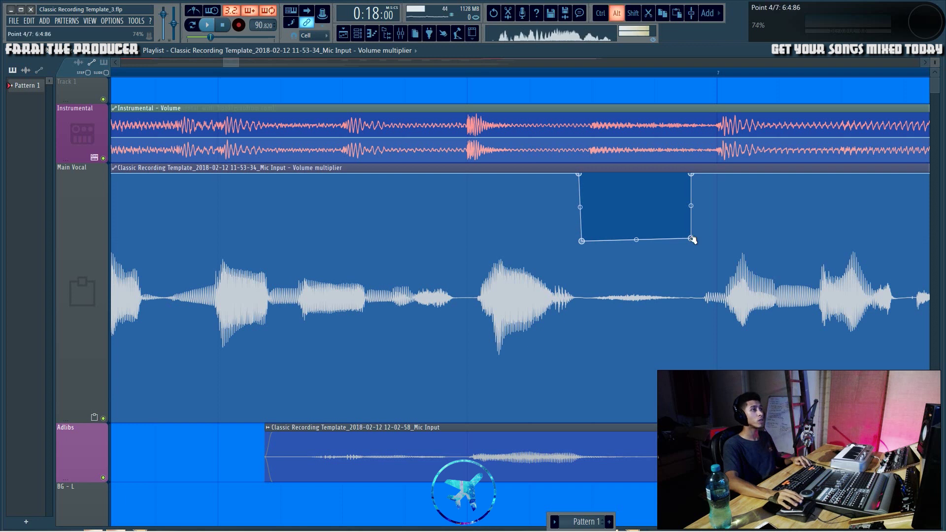
# Step: Play back the passage just before the breath to hear the current dip
pyautogui.scroll(-5, 360, 99)
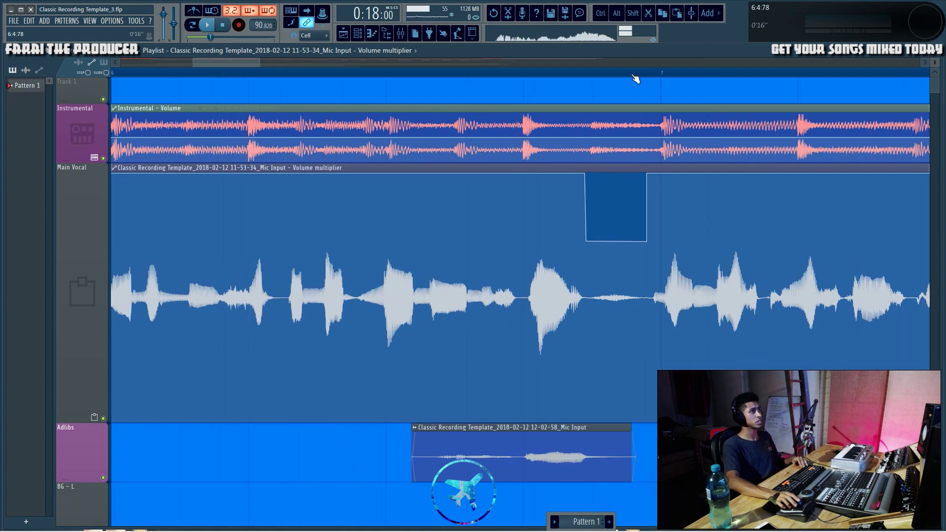
pyautogui.click(413, 75)
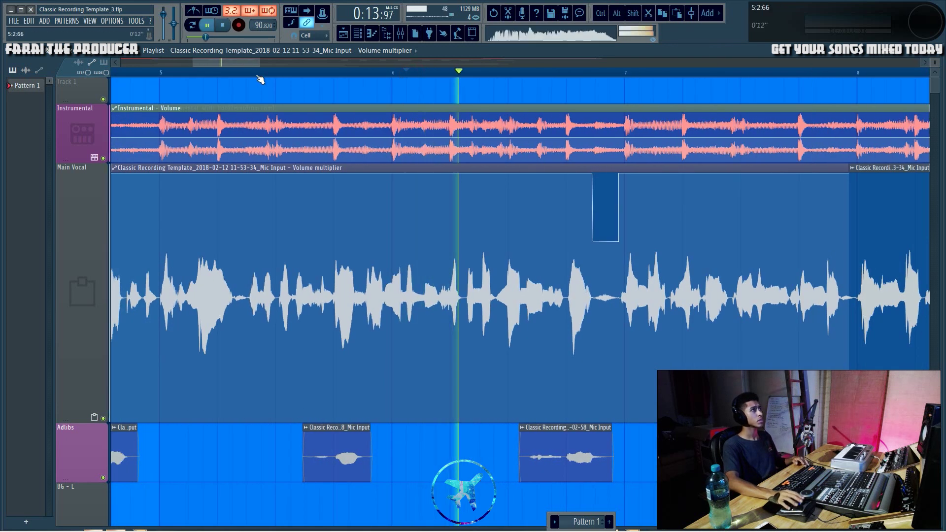
pyautogui.moveTo(240, 63); pyautogui.dragTo(252, 63)
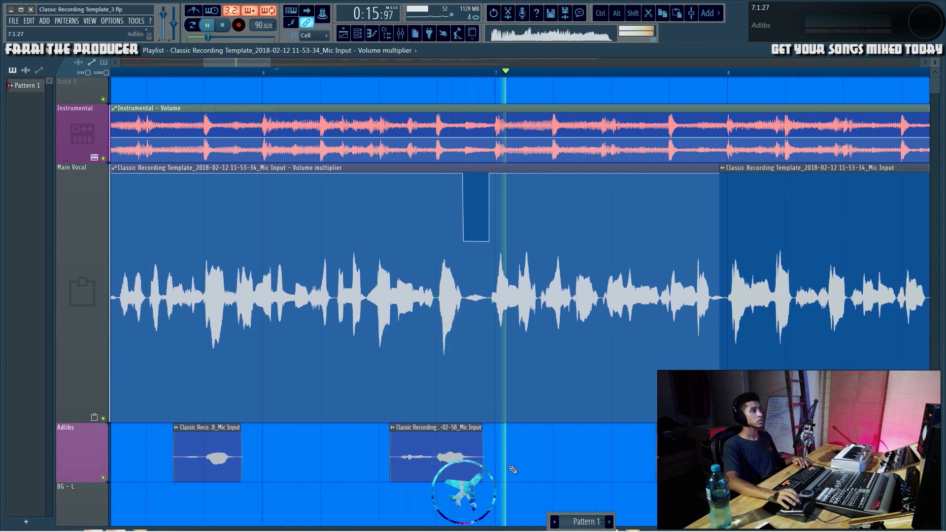
pyautogui.press('space')
# Step: Rework the dip points and drag both lower into a deeper, narrow square dip
pyautogui.rightClick(464, 242)
pyautogui.moveTo(489, 242); pyautogui.dragTo(490, 181)
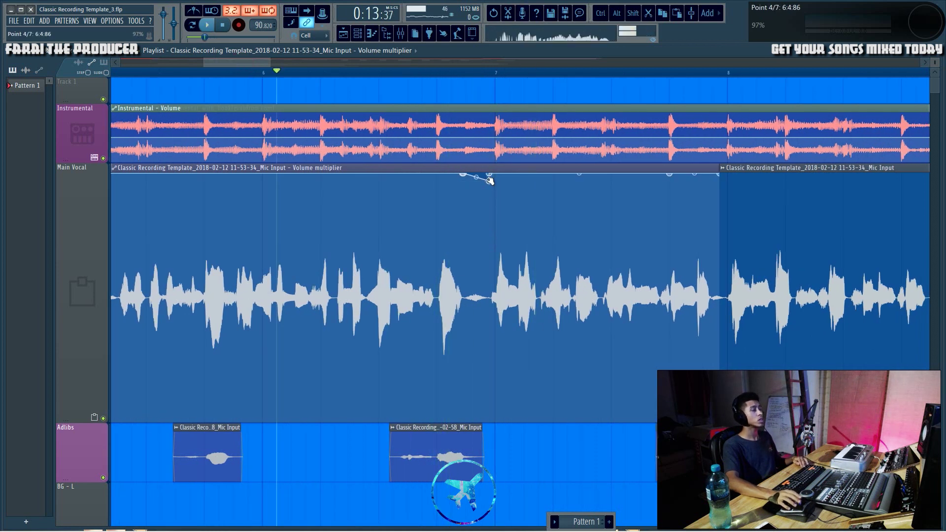
pyautogui.press('space')
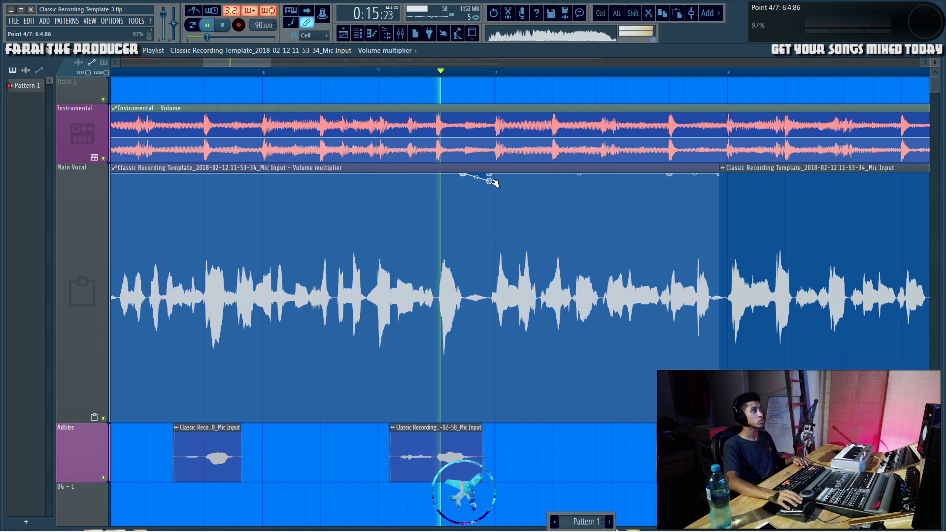
pyautogui.hotkey('ctrl', 'z')
pyautogui.press('space')
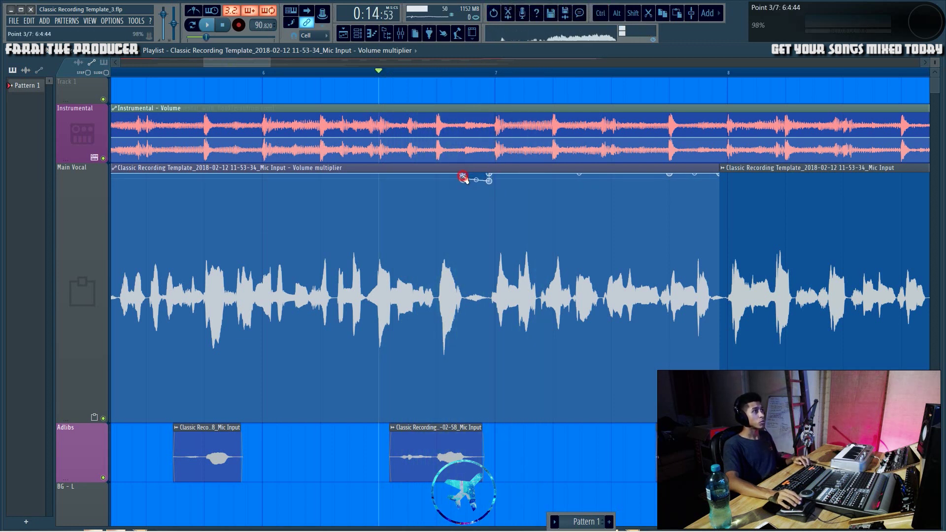
pyautogui.moveTo(462, 175); pyautogui.dragTo(463, 239)
pyautogui.moveTo(488, 182); pyautogui.dragTo(464, 277)
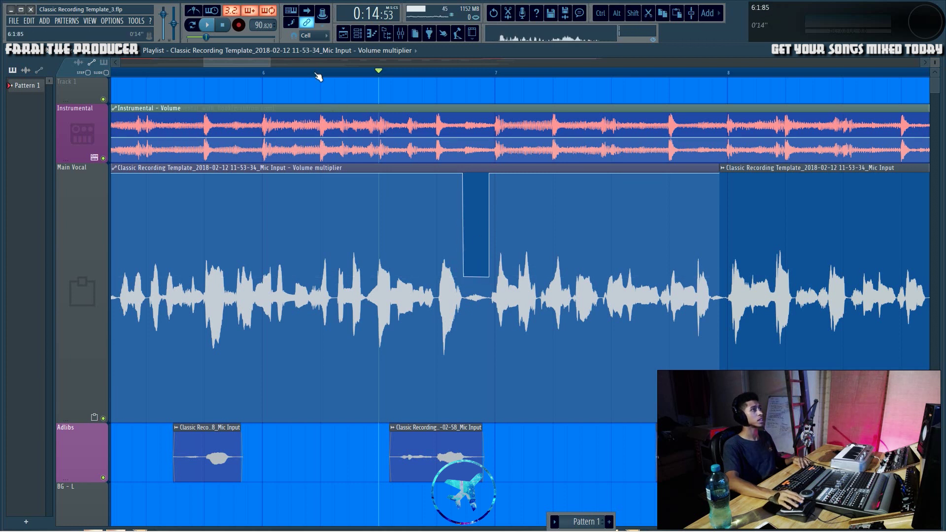
pyautogui.press('space')
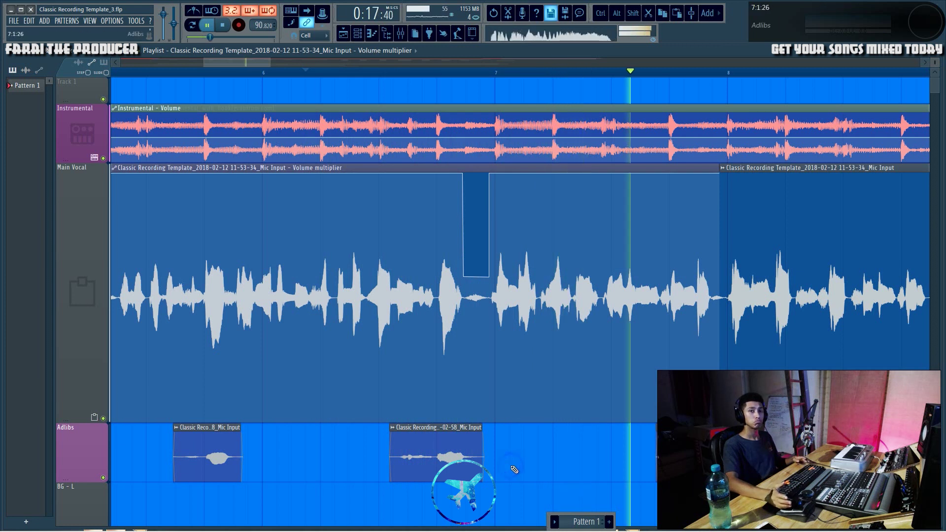
pyautogui.press('space')
pyautogui.scroll(-6, 404, 70)
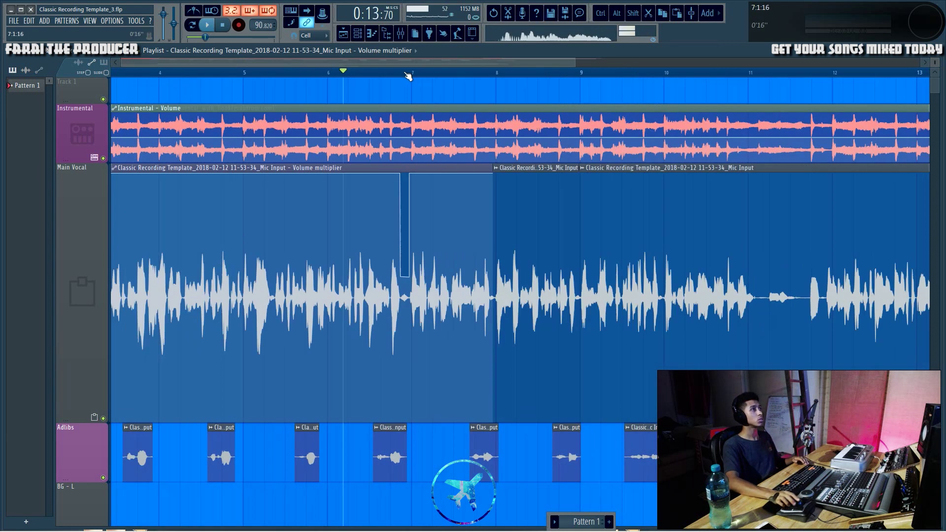